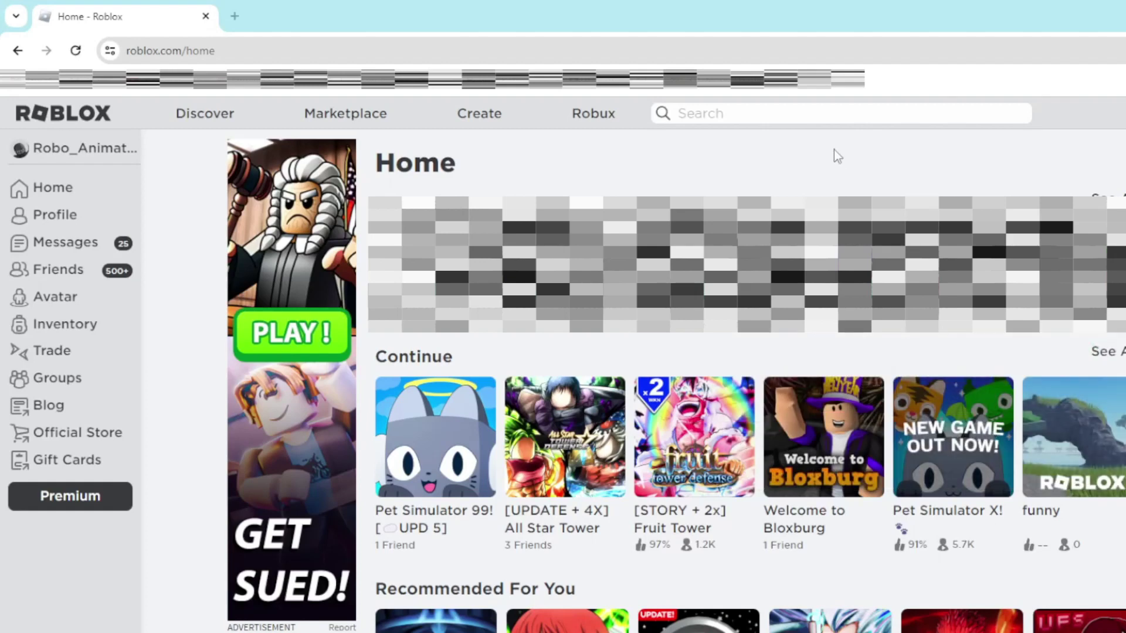
- Go to the Creator Hub using Create in the top navigation bar
click(480, 115)
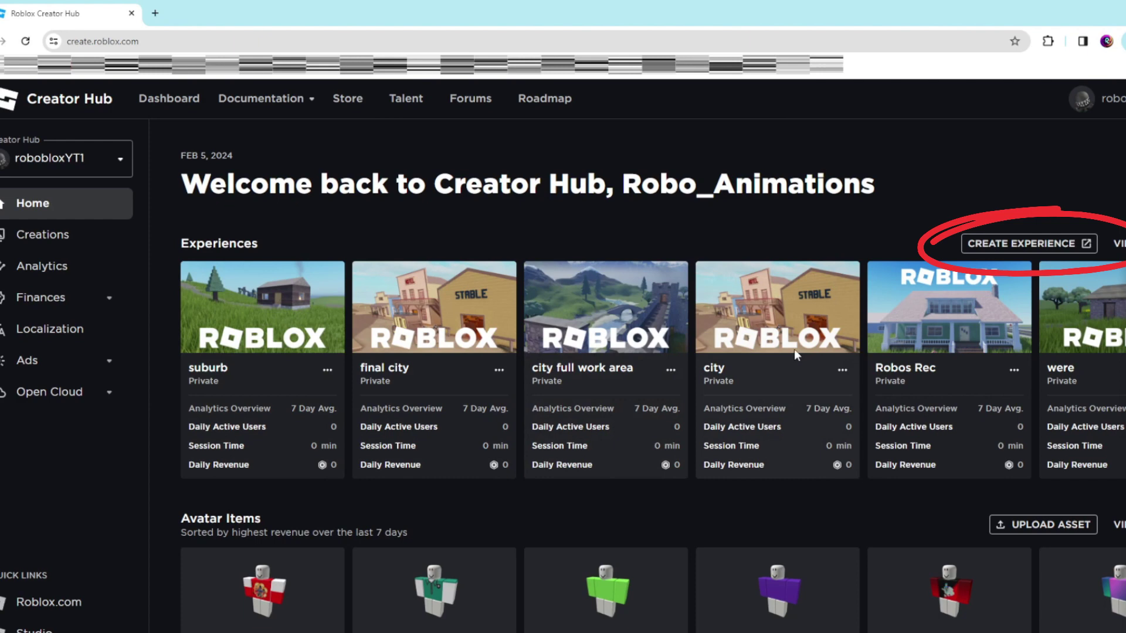
- Create a new experience and open it in Studio from the Baseplate template
click(1020, 245)
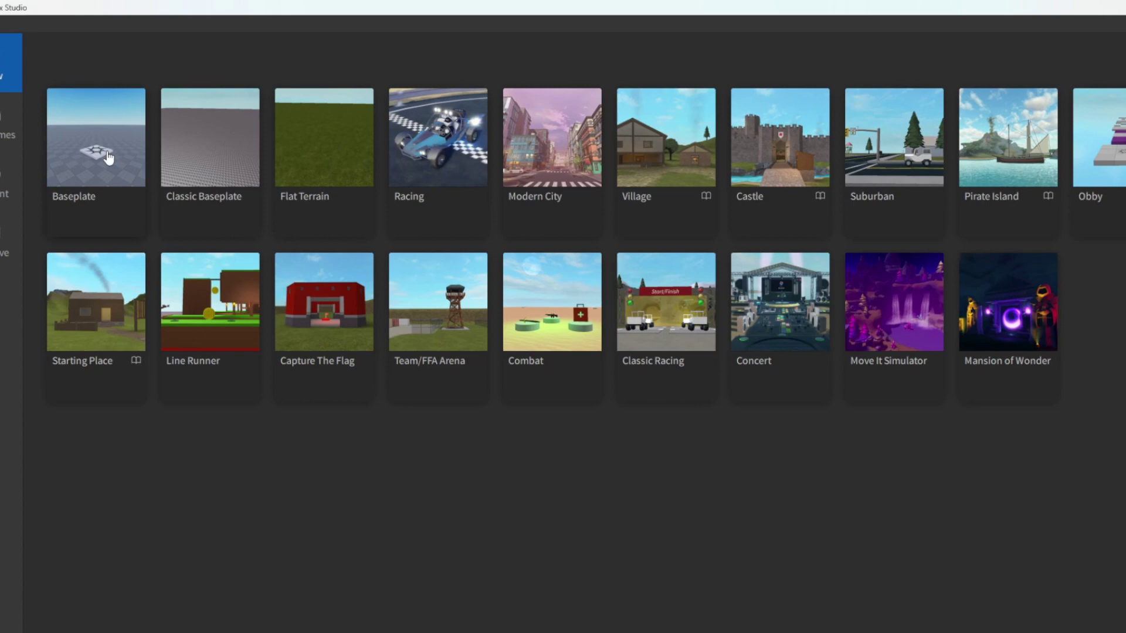
click(140, 166)
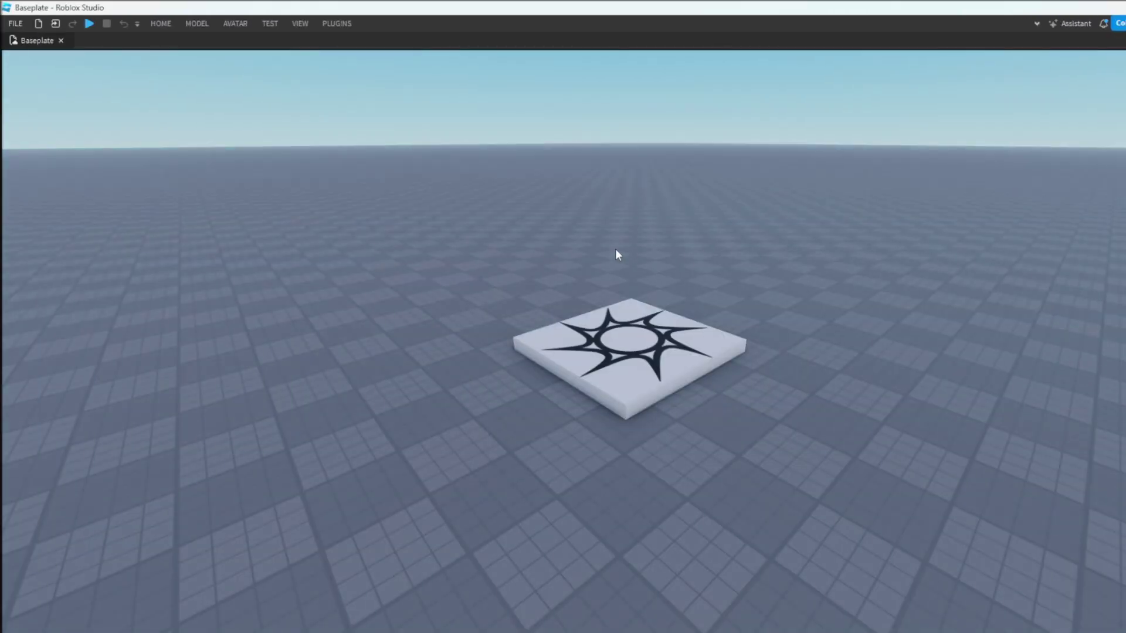
- Save the Baseplate place to Roblox as a new experience named 'gamepass tutorial'
click(15, 24)
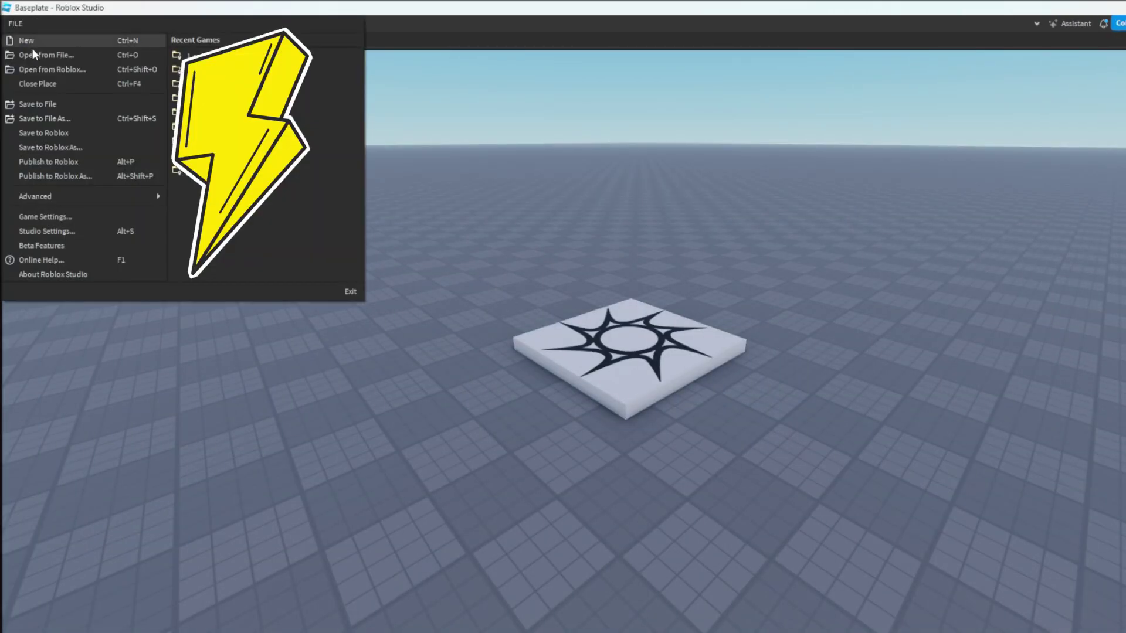
click(66, 132)
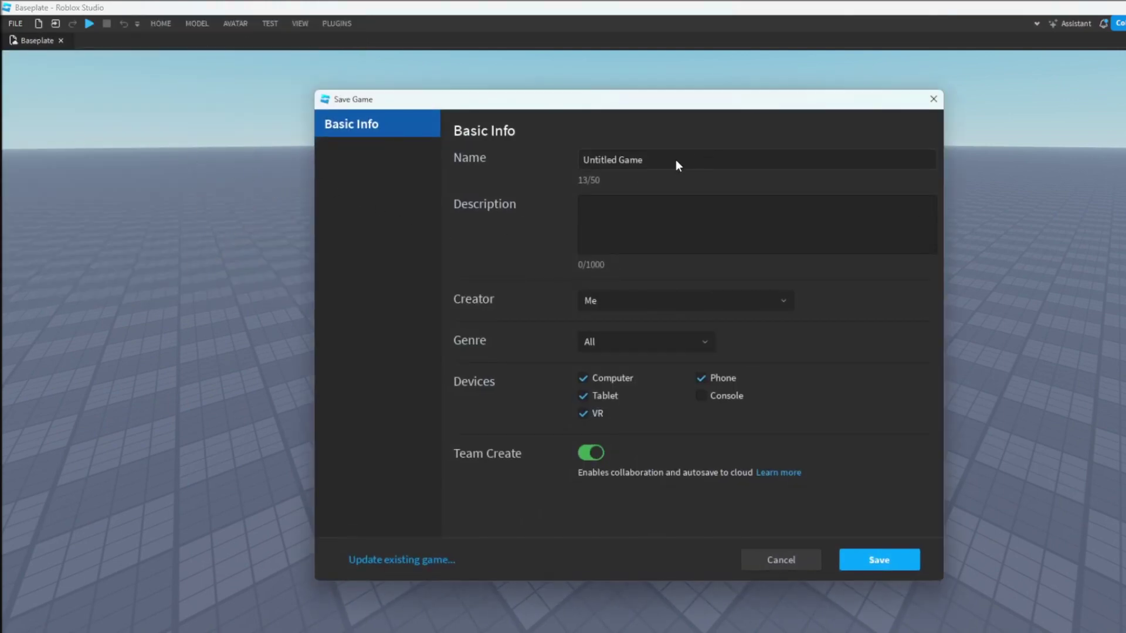
click(644, 159)
key(ctrl+a)
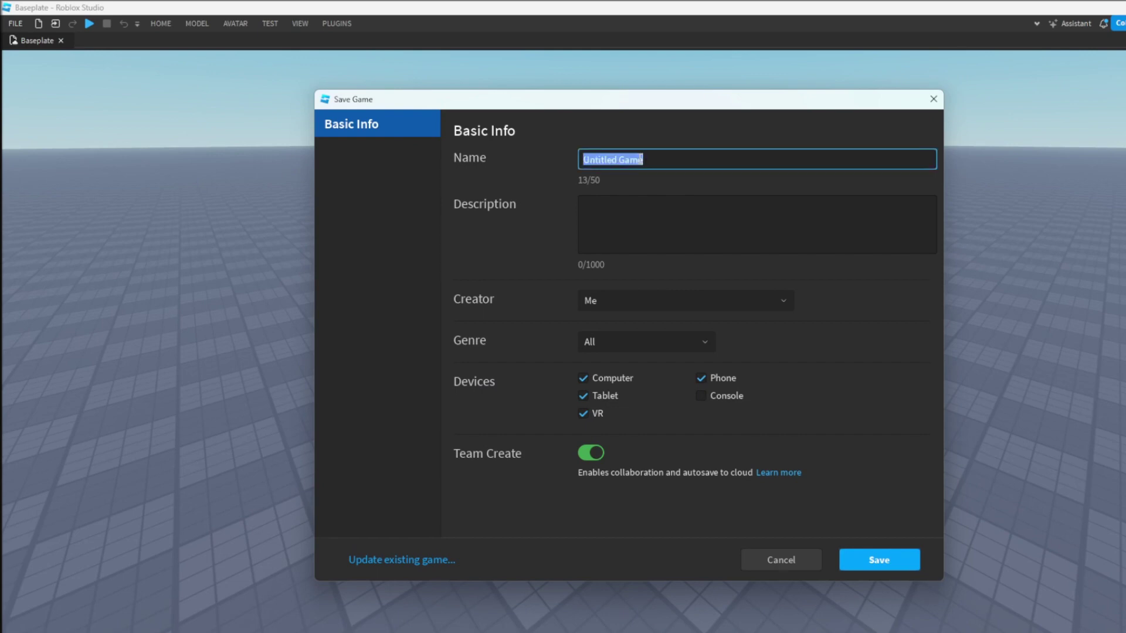
text(gamepass tutorial)
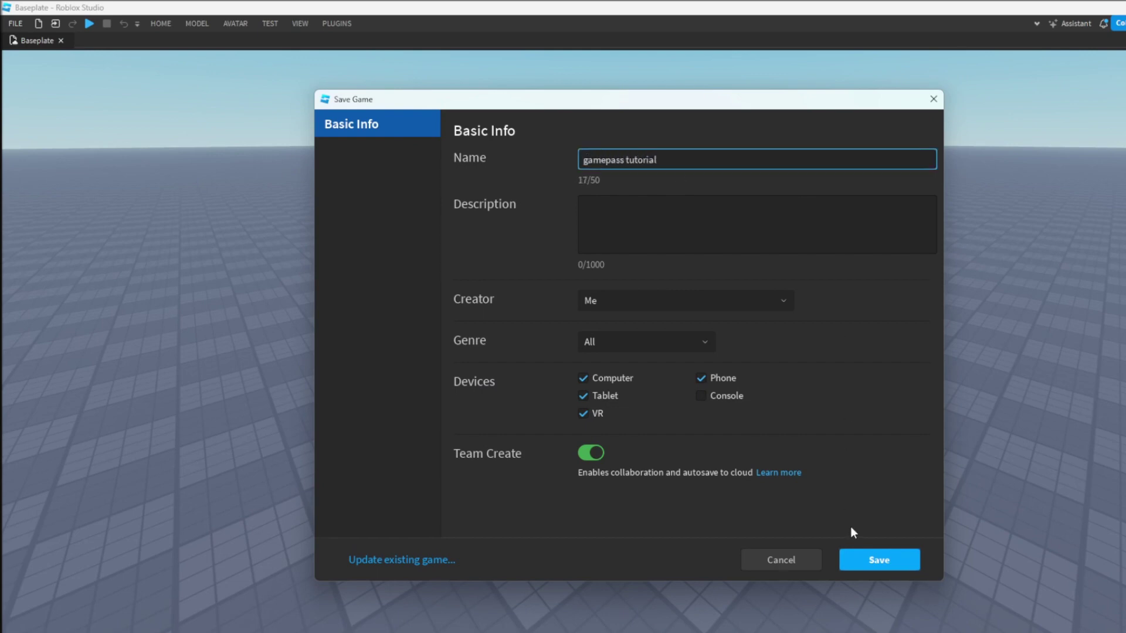
click(872, 557)
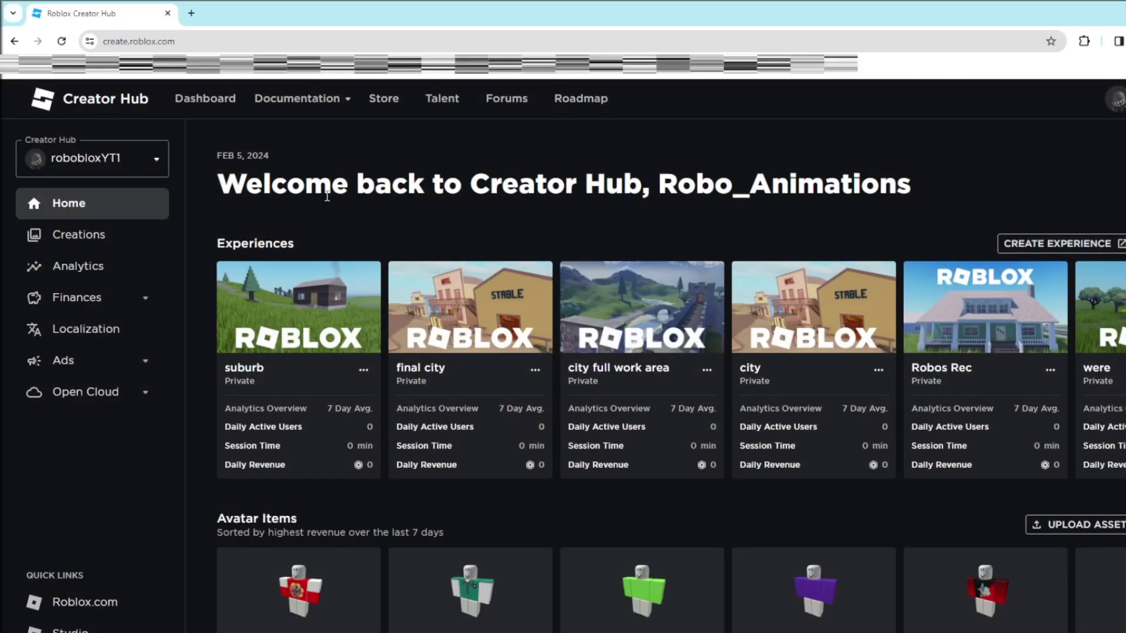
- Open the 'gamepass tutorial' experience from Creations and go to its Monetization Passes page
click(70, 242)
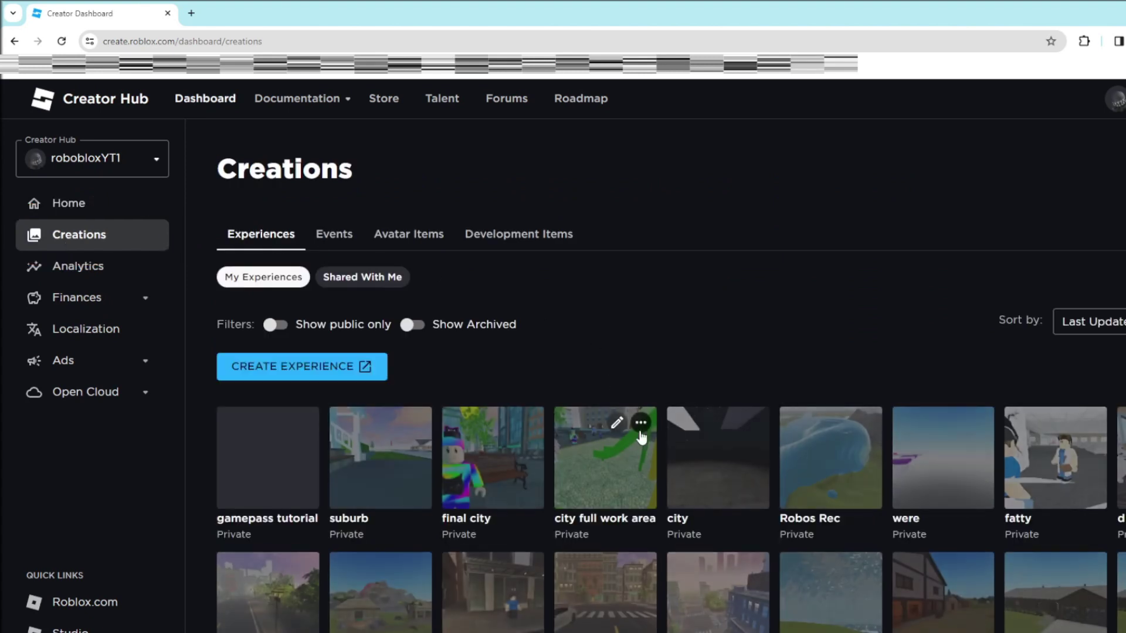
click(258, 490)
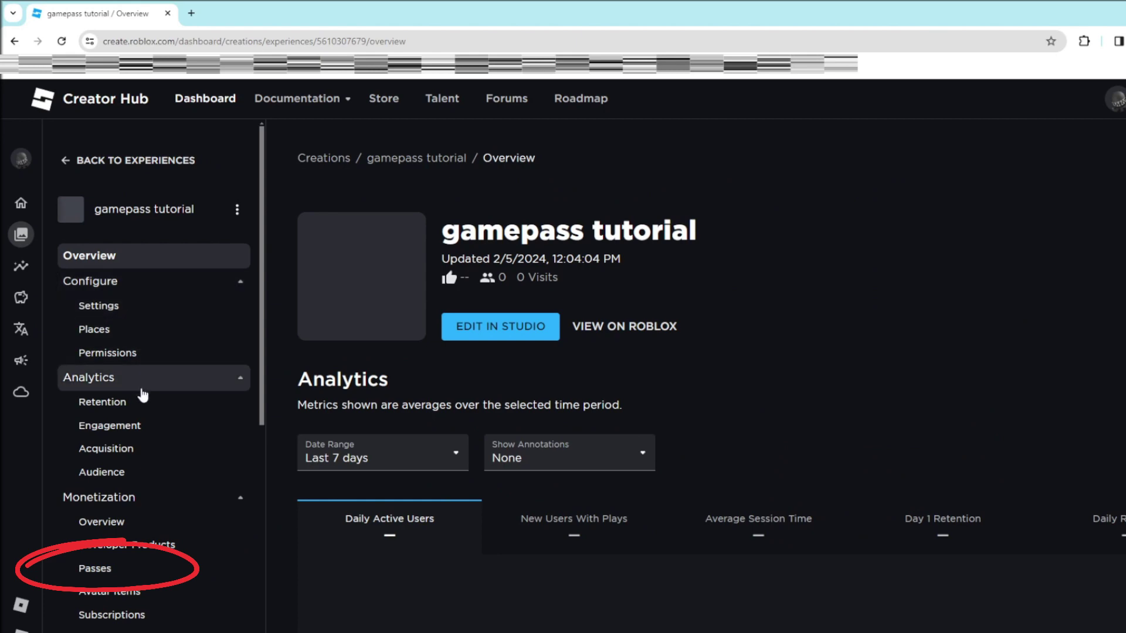
click(149, 575)
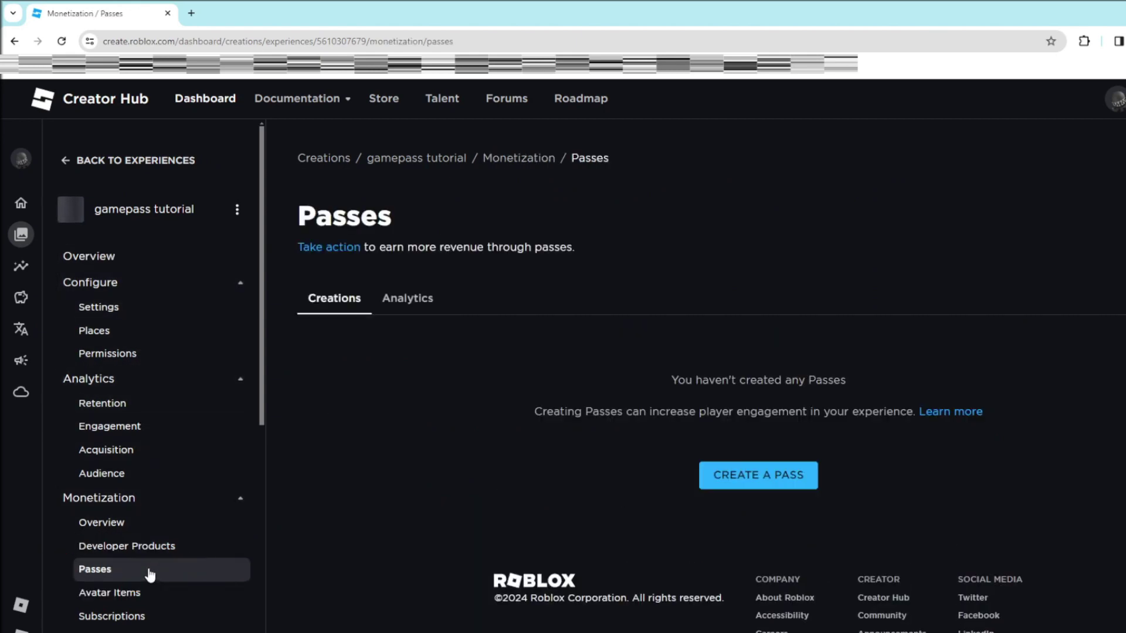
- Create a pass named 'pls donate gamepas' for the experience
click(744, 483)
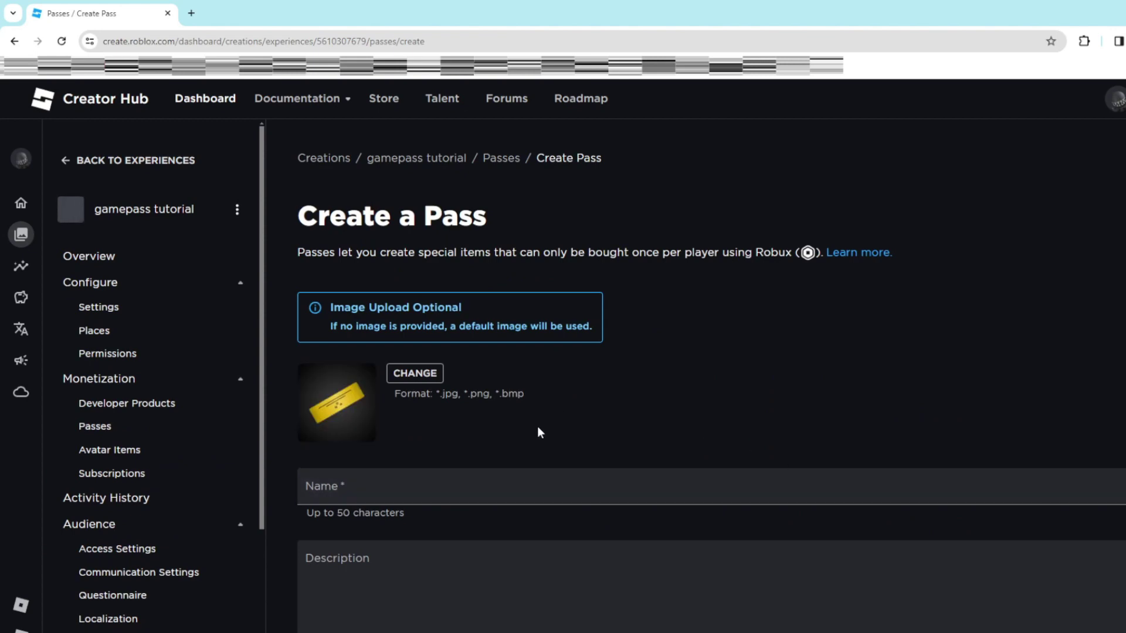
scroll(538, 432, down, 1)
click(346, 427)
text(pls donate gamepas)
scroll(382, 490, down, 2)
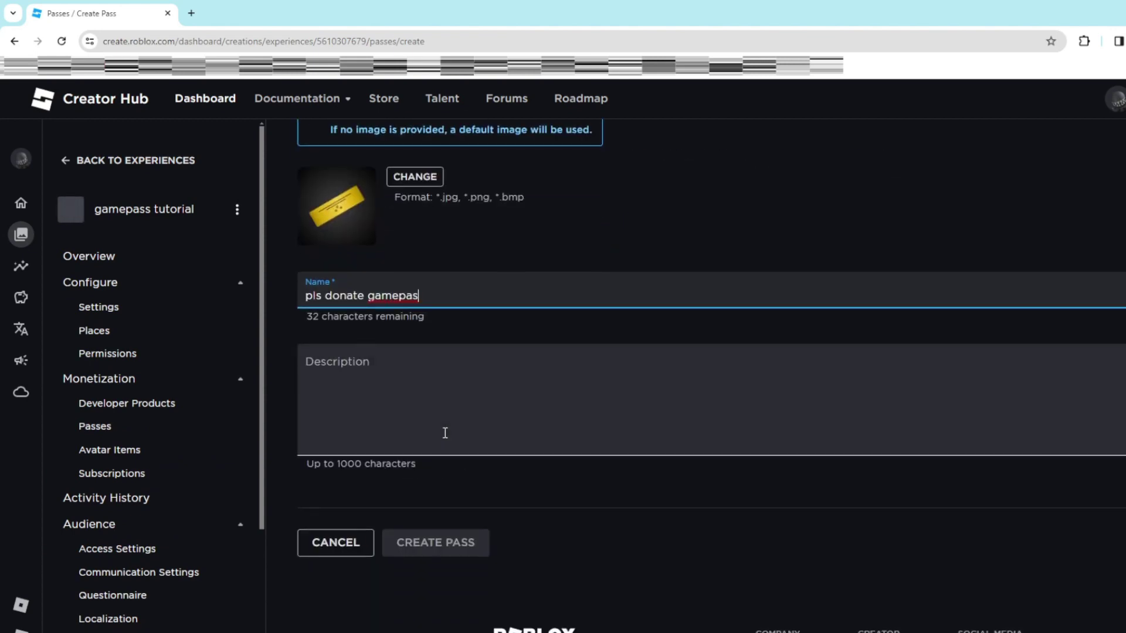
key(Return)
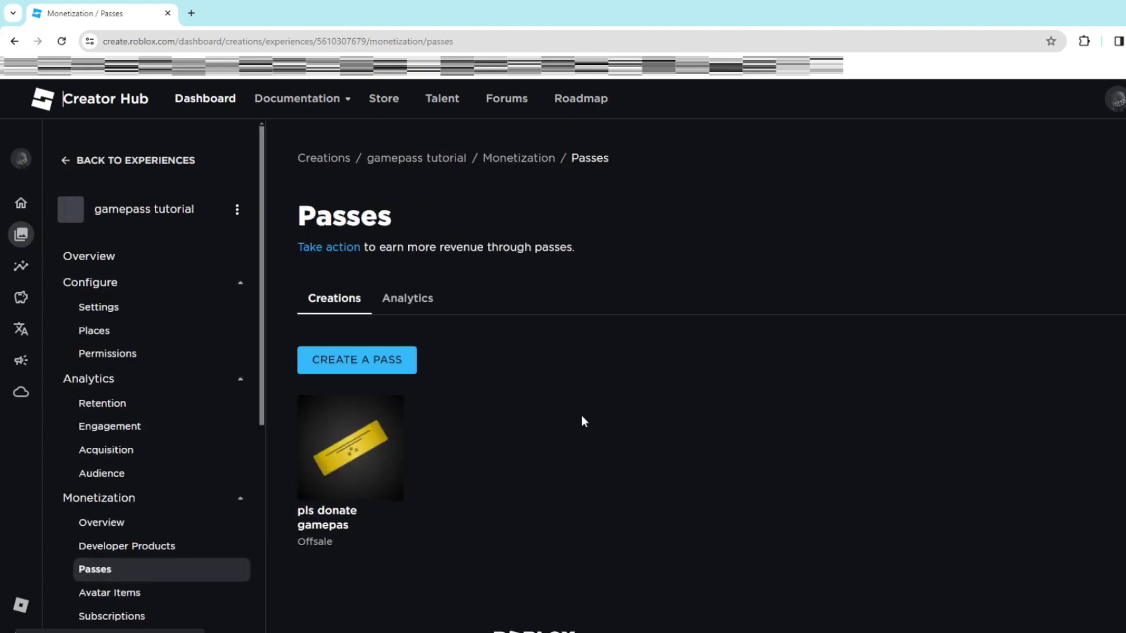
- Put 'pls donate gamepas' on sale for 10 Robux, then select its ID 705459400
click(351, 468)
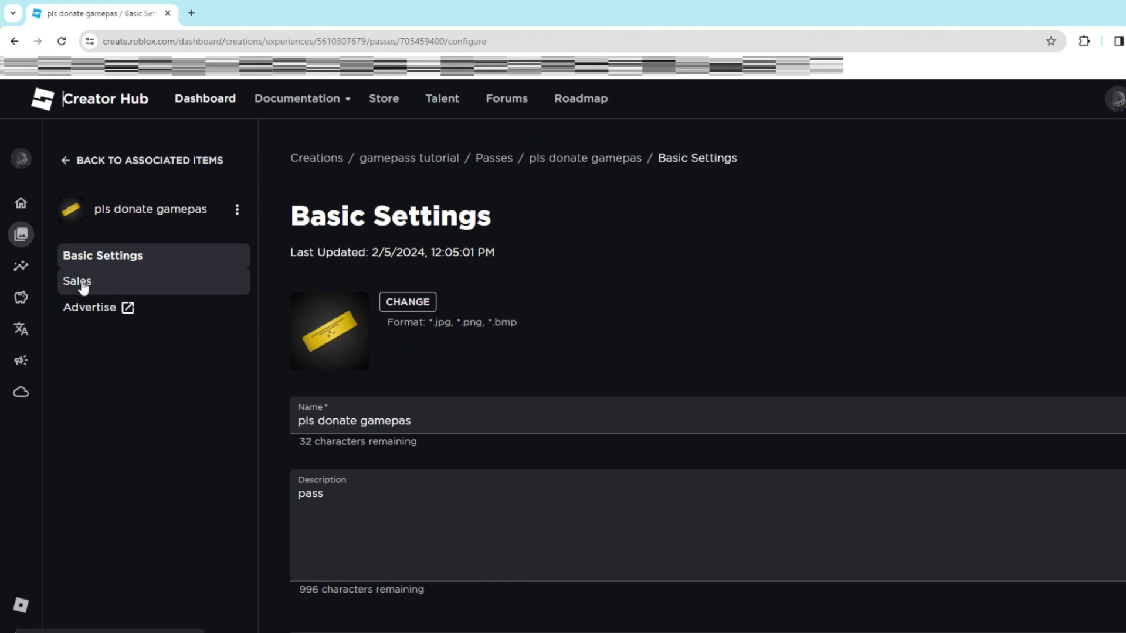
scroll(463, 387, down, 2)
scroll(463, 386, down, 1)
scroll(379, 377, up, 3)
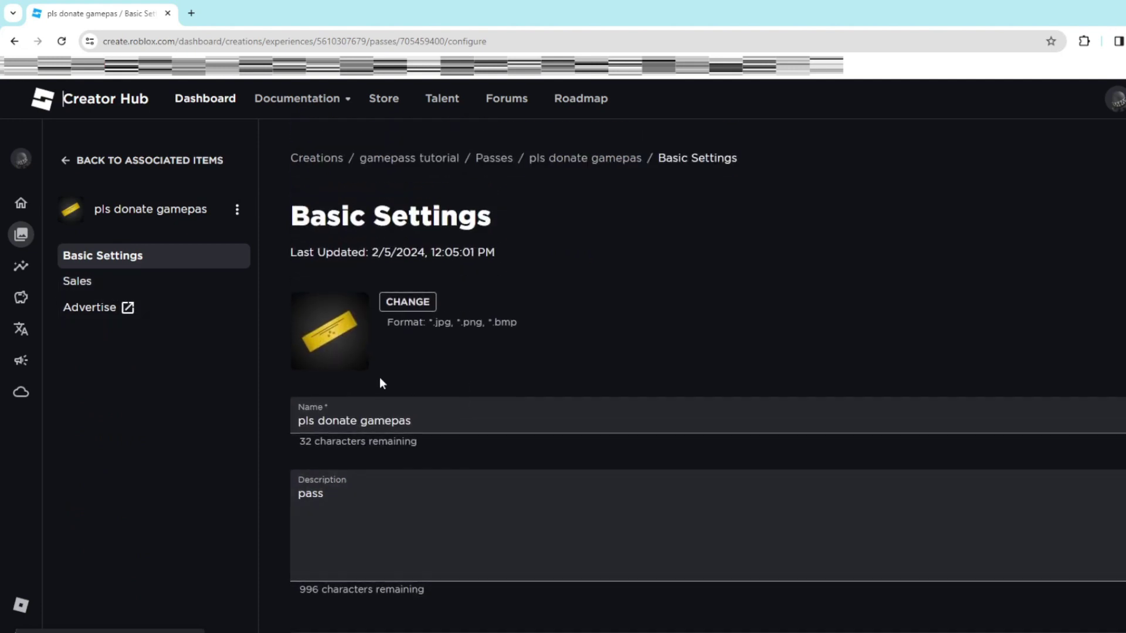
click(123, 286)
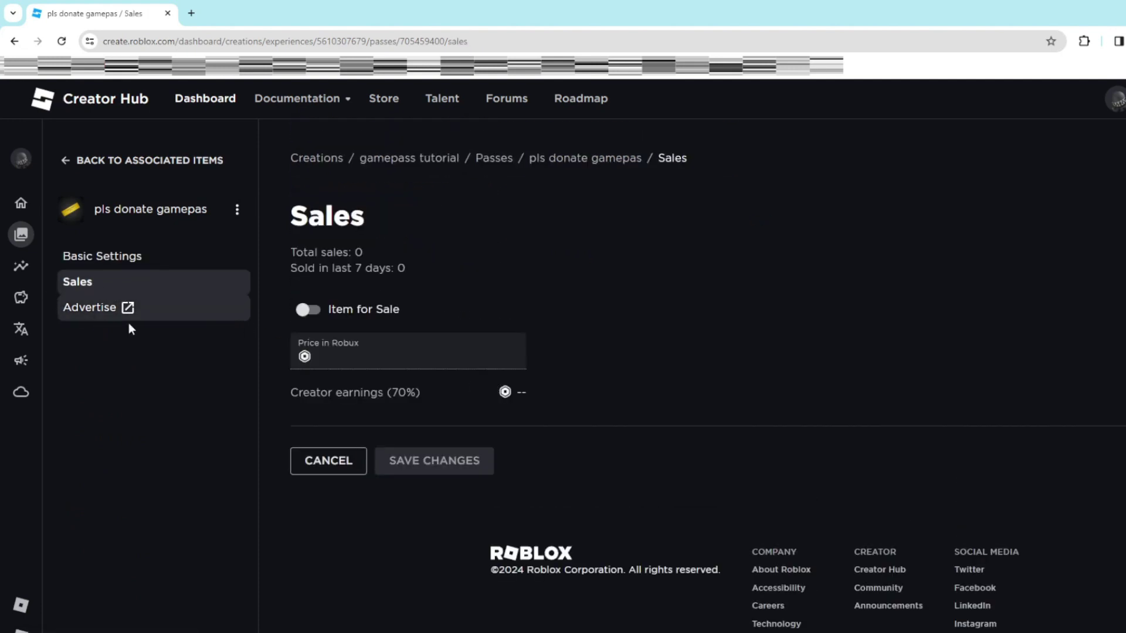
click(309, 310)
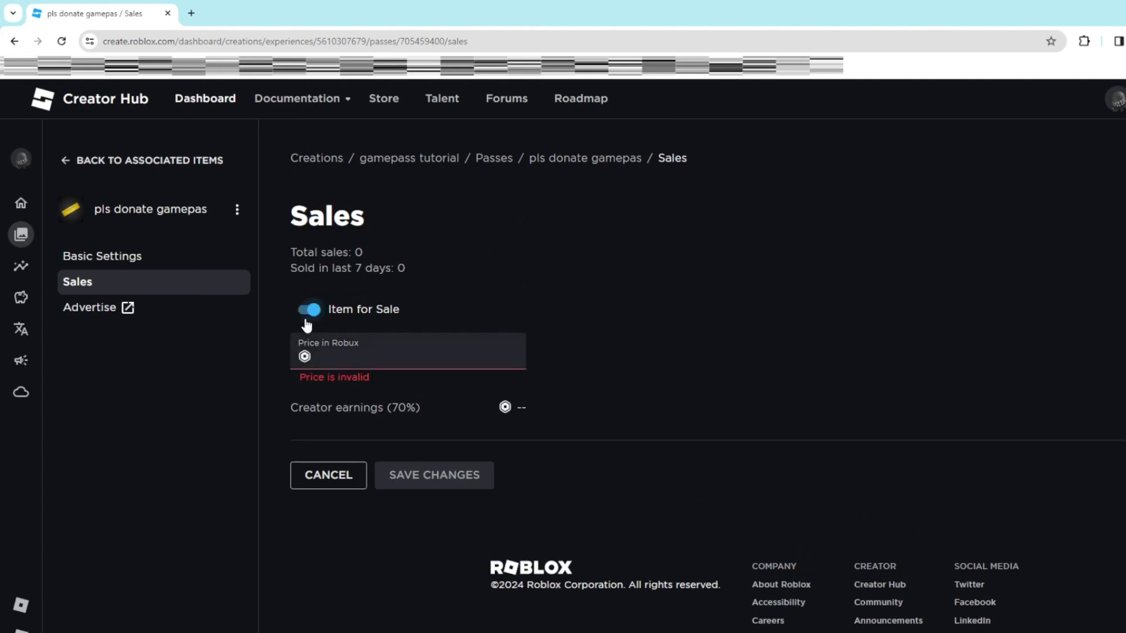
click(344, 353)
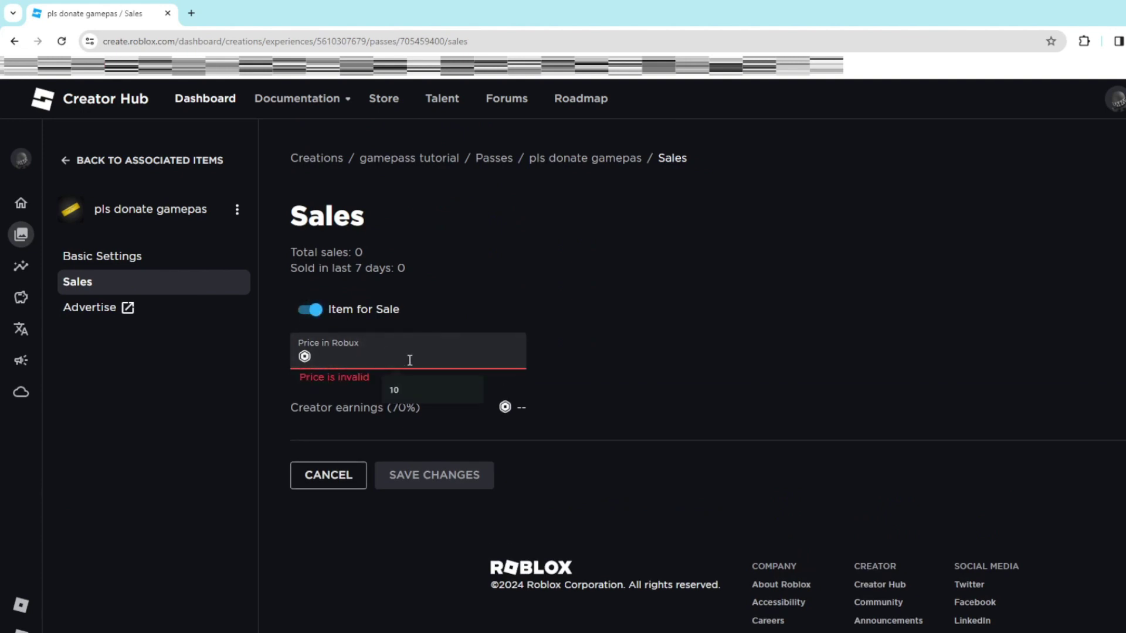
text(10)
click(667, 355)
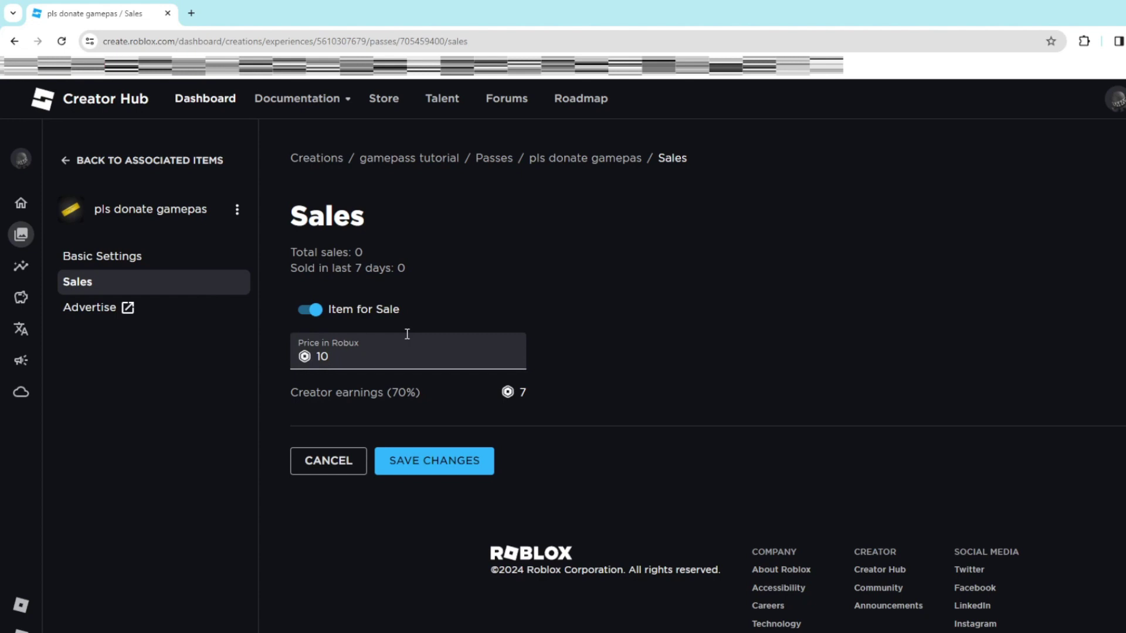
click(488, 461)
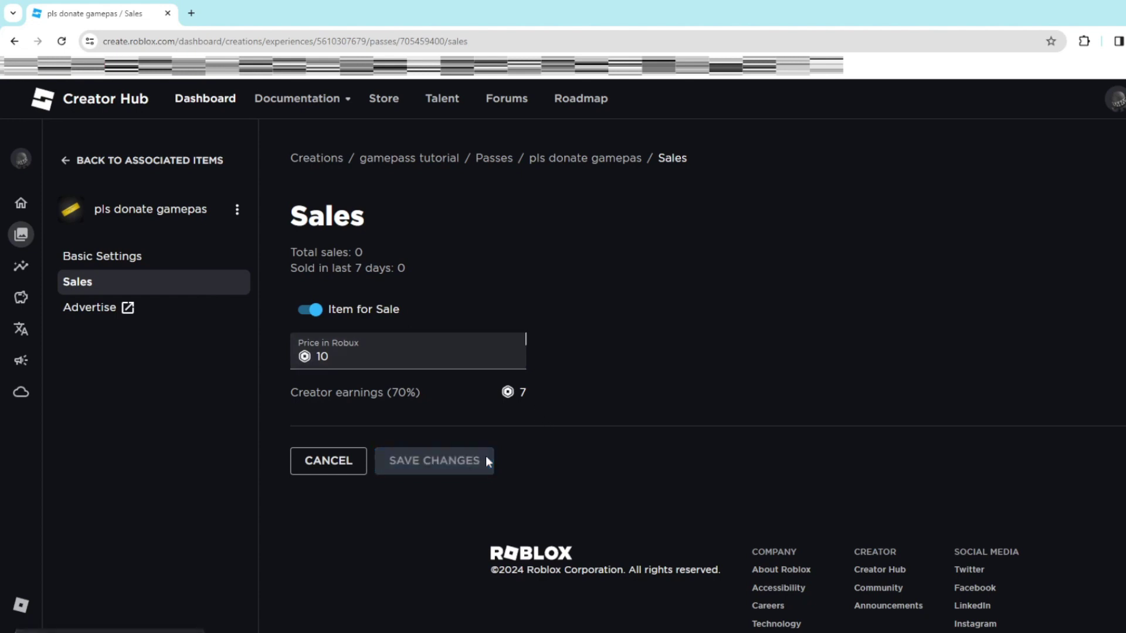
click(122, 256)
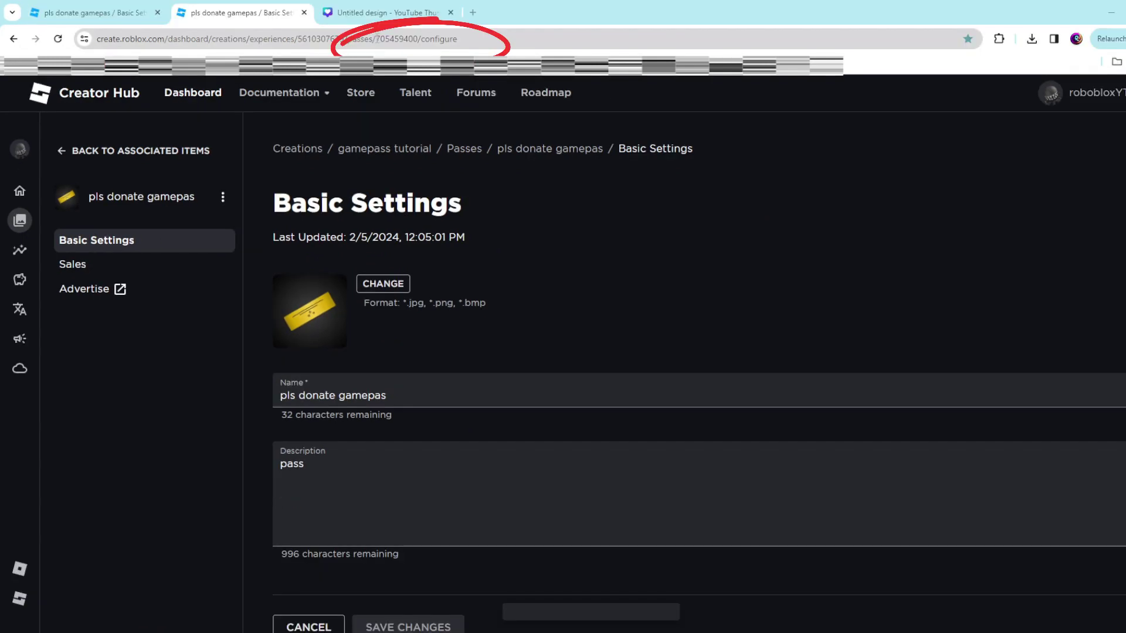
drag(399, 43, 418, 51)
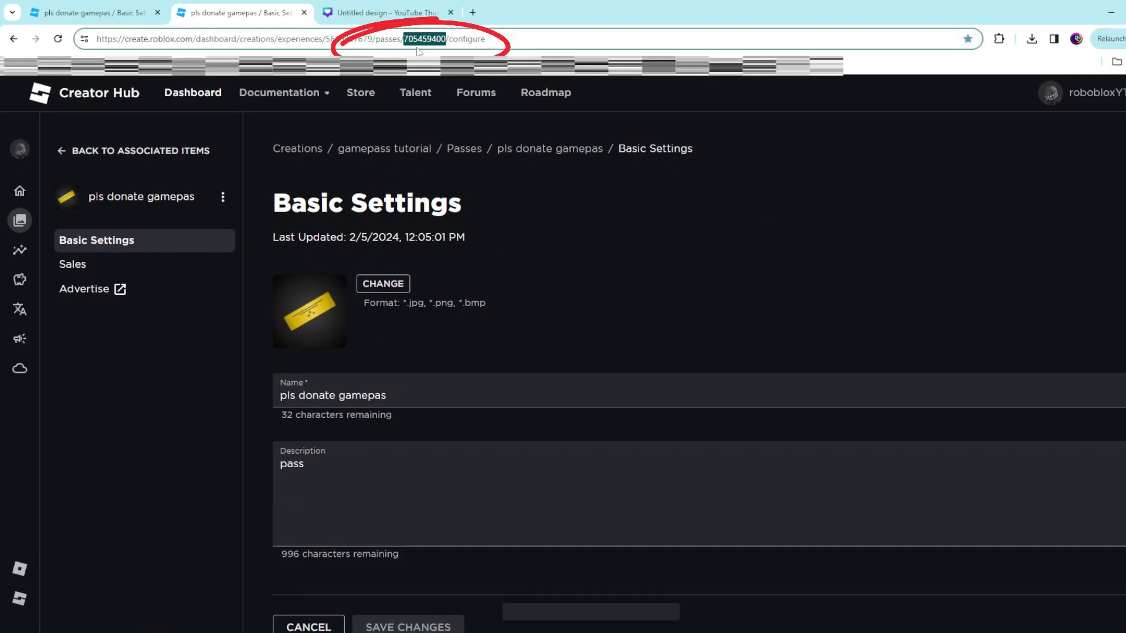